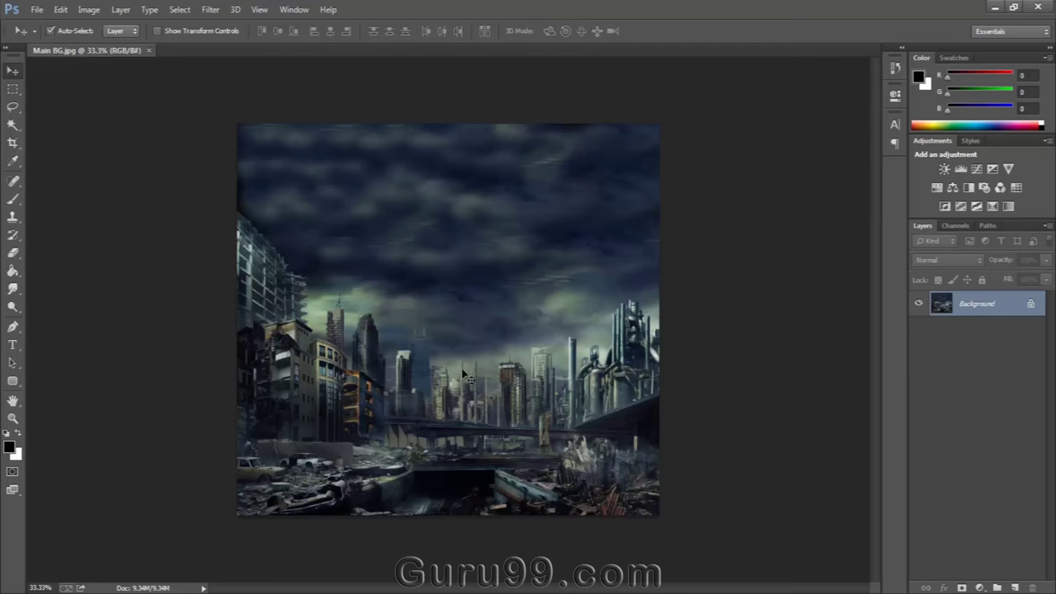
# Step: Place the Iron-Man-Tony-Stark image from the layer mask exercize folder onto the city background, scaled to about 173% at the upper centre
pyautogui.scroll(2, 463, 360)
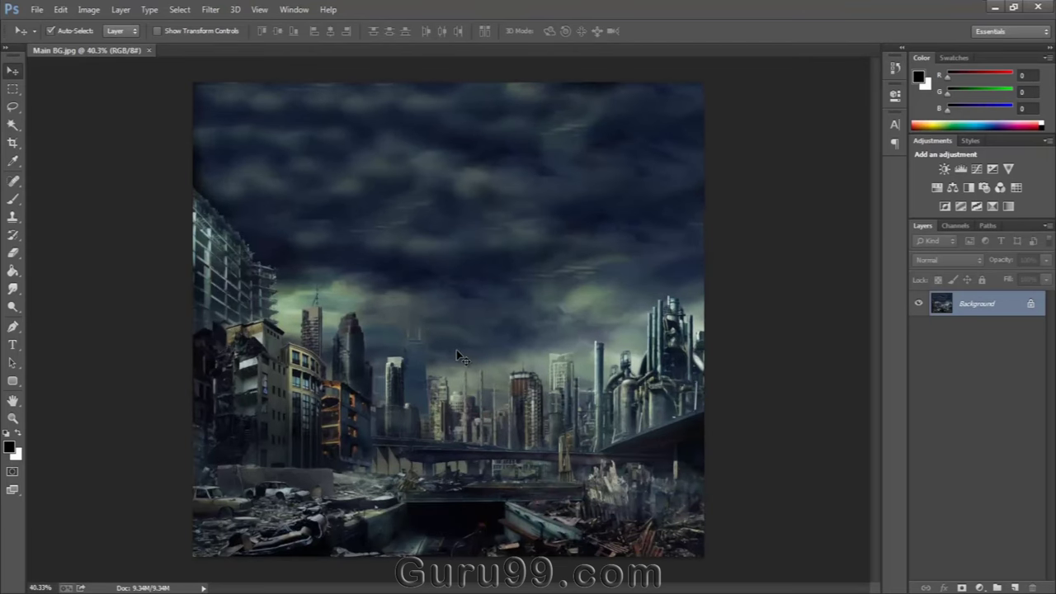
pyautogui.scroll(-1, 456, 350)
pyautogui.click(216, 592)
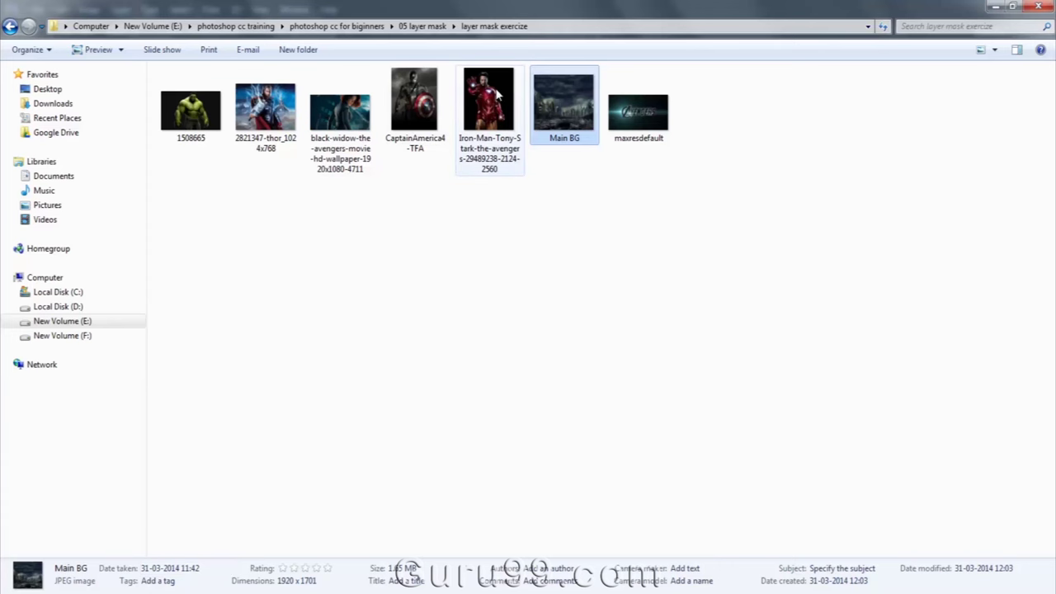
pyautogui.moveTo(491, 124); pyautogui.dragTo(509, 302)
pyautogui.moveTo(512, 241); pyautogui.dragTo(535, 167)
pyautogui.moveTo(489, 265); pyautogui.dragTo(501, 208)
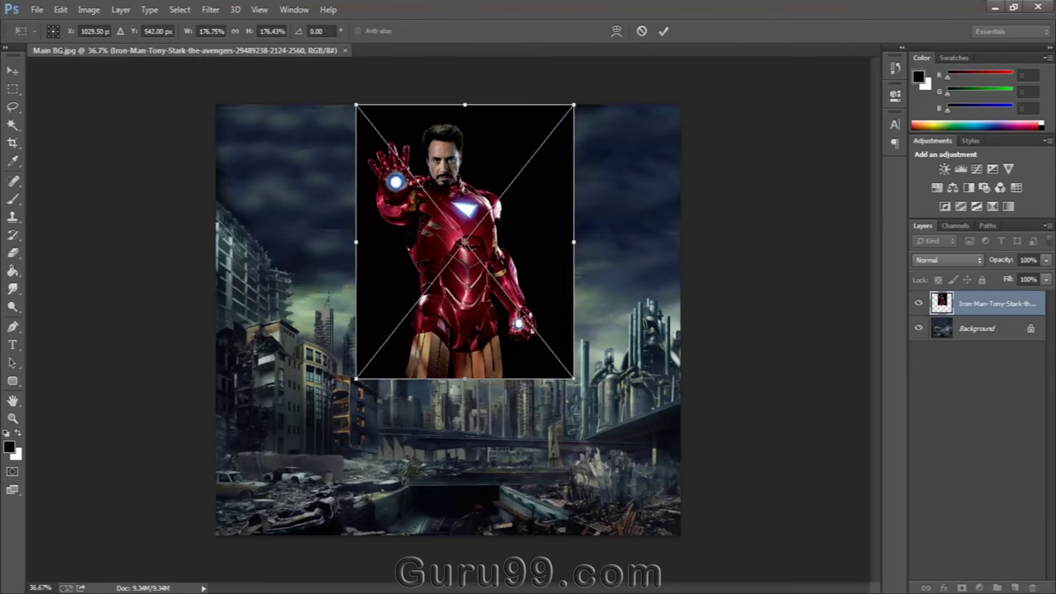
pyautogui.moveTo(573, 377); pyautogui.dragTo(571, 375)
pyautogui.moveTo(540, 306); pyautogui.dragTo(541, 305)
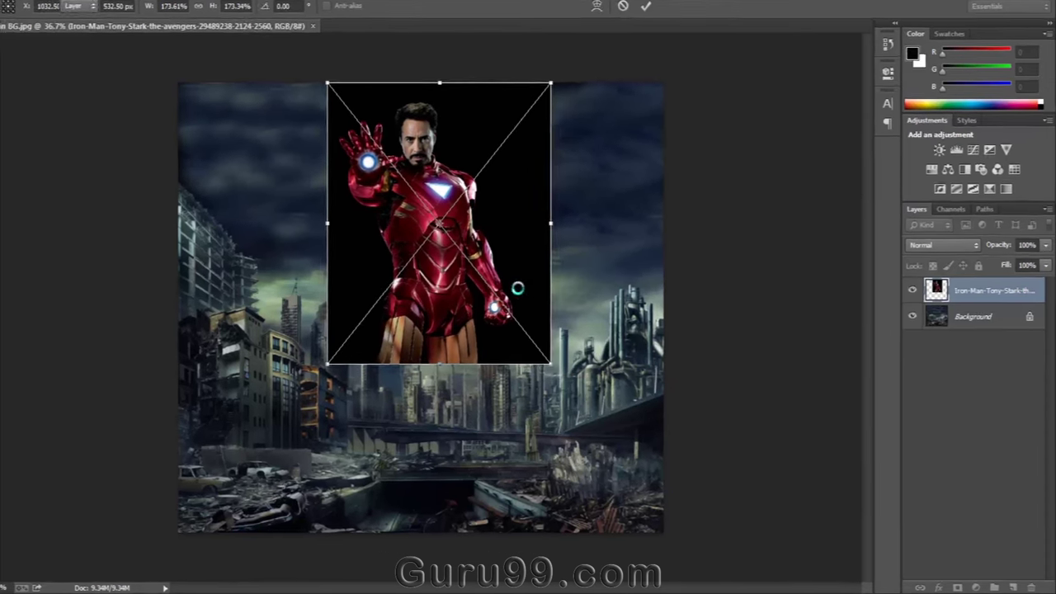
pyautogui.press('Return')
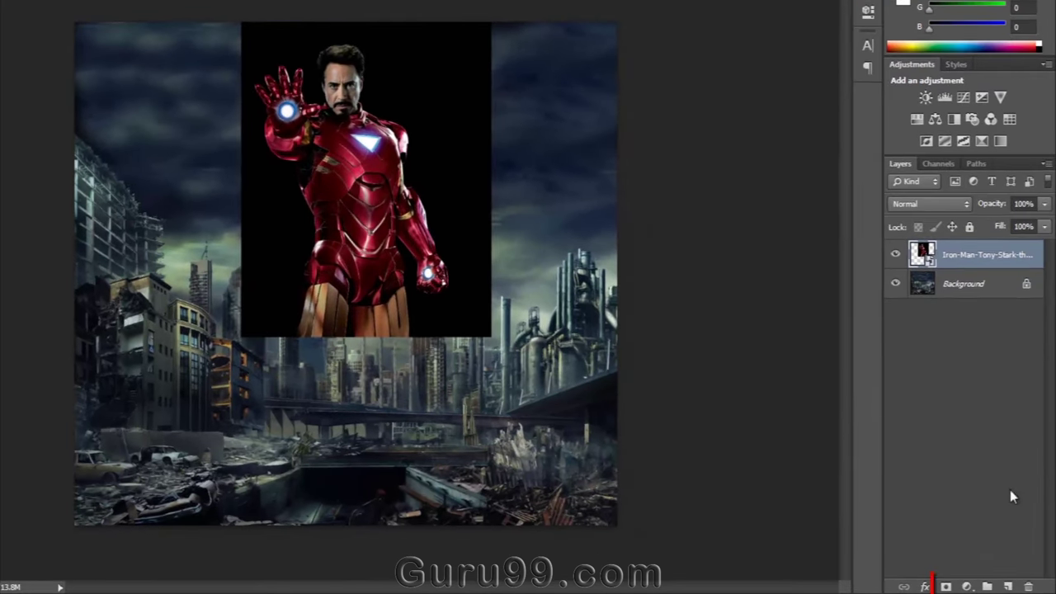
# Step: Add a layer mask to the Iron Man layer and set up a soft round 400 px brush with 0% hardness
pyautogui.click(946, 585)
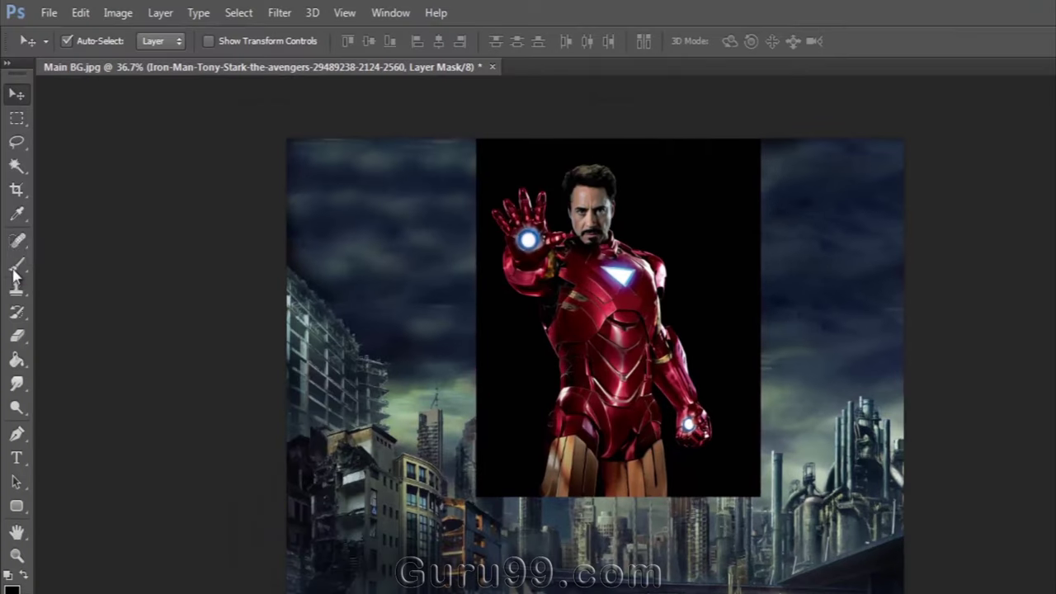
pyautogui.click(16, 265)
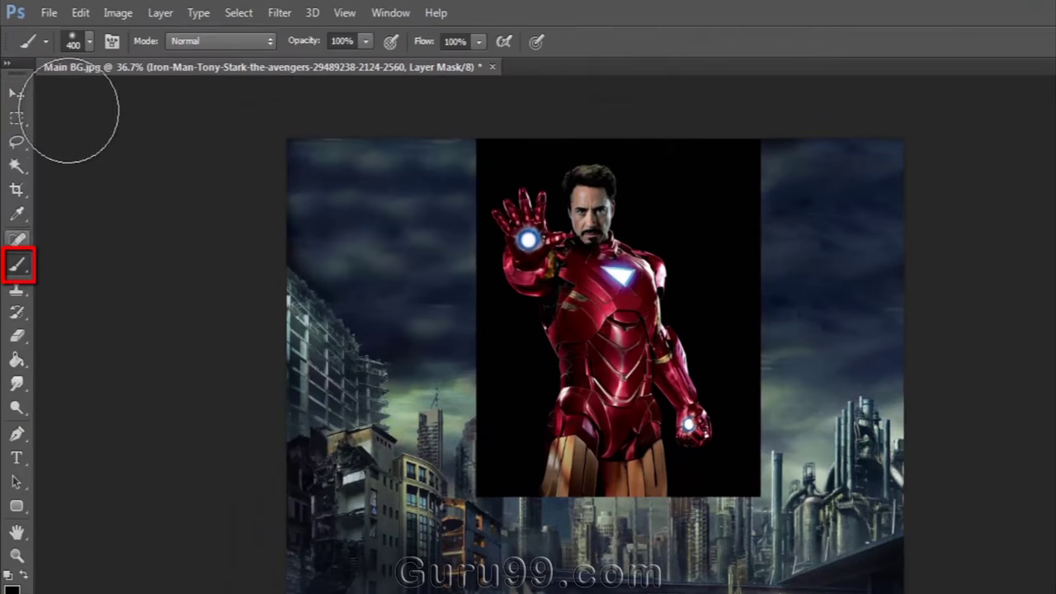
pyautogui.click(83, 39)
pyautogui.click(150, 185)
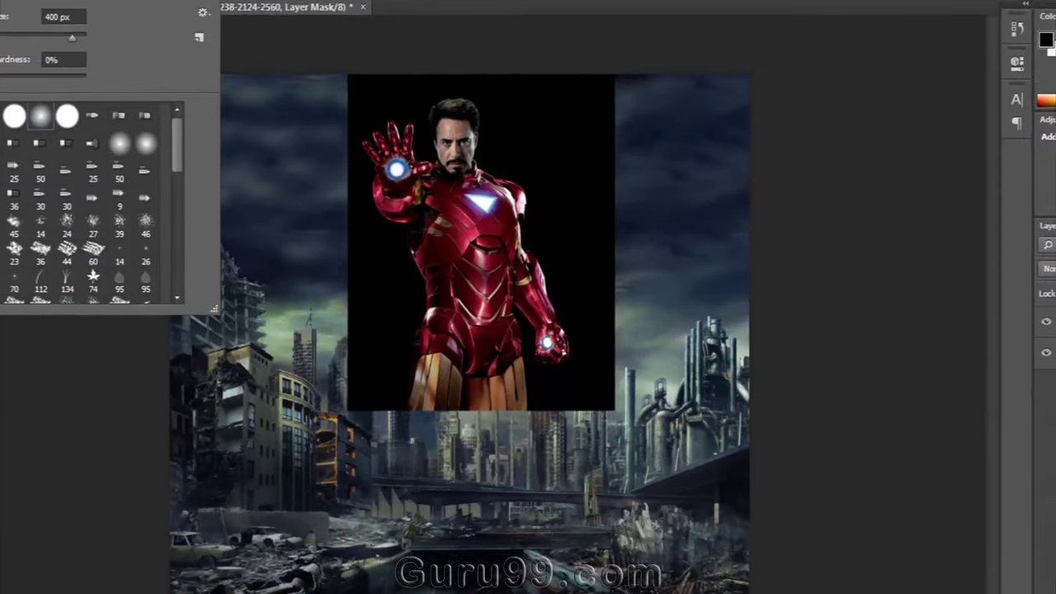
pyautogui.click(89, 42)
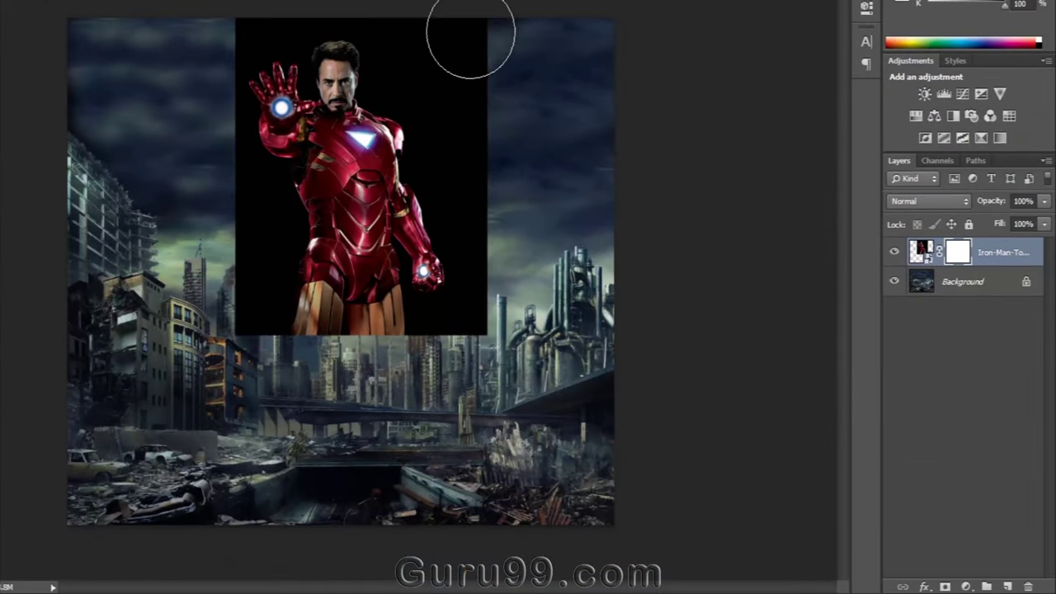
# Step: Paint black on the Iron Man mask along both sides of the figure to hide the image's black background
pyautogui.moveTo(465, 23)
pyautogui.mouseDown()
pyautogui.moveTo(464, 203)
pyautogui.moveTo(484, 397)
pyautogui.mouseUp()
pyautogui.moveTo(519, 28); pyautogui.dragTo(520, 420)
pyautogui.moveTo(203, 2); pyautogui.dragTo(202, 179)
pyautogui.hotkey('ctrl', 'z')
pyautogui.moveTo(215, 24); pyautogui.dragTo(215, 394)
pyautogui.moveTo(219, 343); pyautogui.dragTo(210, 0)
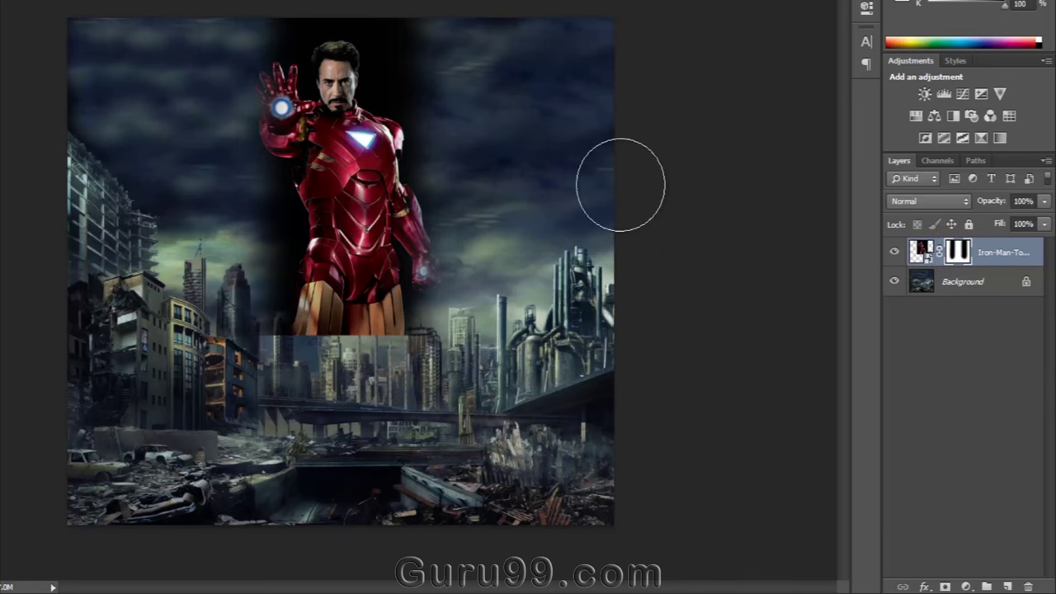
# Step: Scale the masked Iron Man layer down slightly with Free Transform
pyautogui.hotkey('ctrl', 't')
pyautogui.moveTo(476, 21); pyautogui.dragTo(483, 26)
pyautogui.press('Return')
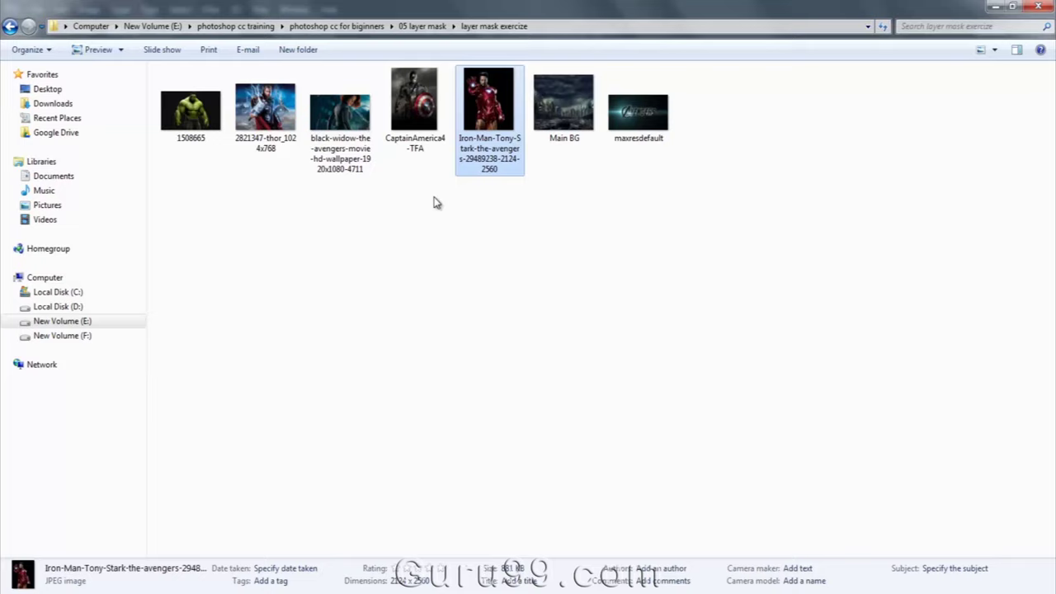
# Step: Place the CaptainAmerica4-TFA image into the composite, scaled and positioned beside Iron Man at the canvas's upper edge
pyautogui.moveTo(434, 203); pyautogui.dragTo(537, 268)
pyautogui.moveTo(462, 283); pyautogui.dragTo(548, 175)
pyautogui.moveTo(455, 320); pyautogui.dragTo(436, 347)
pyautogui.moveTo(572, 255); pyautogui.dragTo(582, 258)
pyautogui.press('Return')
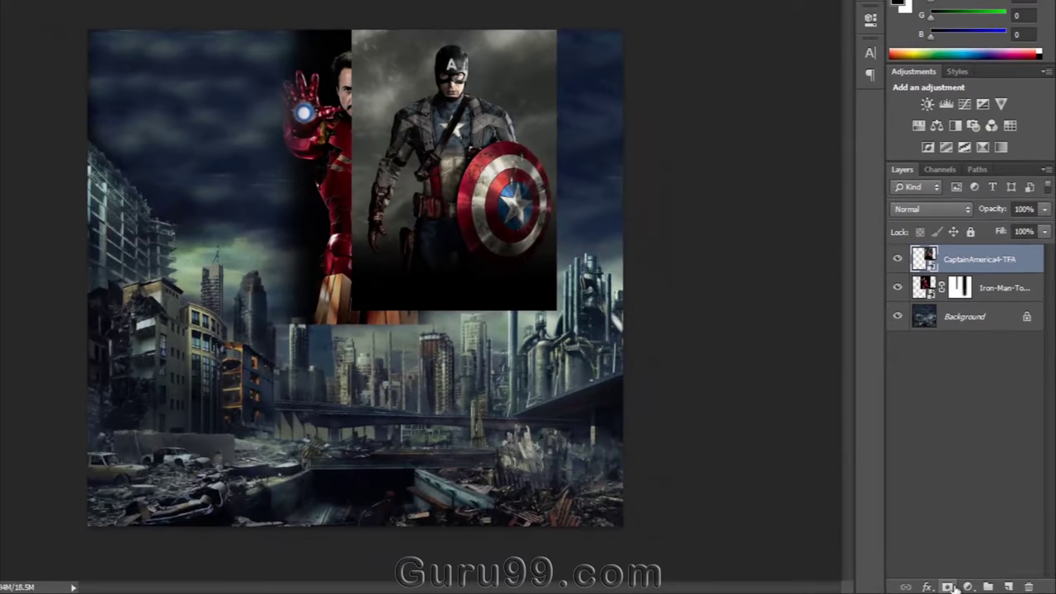
# Step: Add a mask to the Captain America layer and paint out the background on both sides of the figure
pyautogui.click(947, 586)
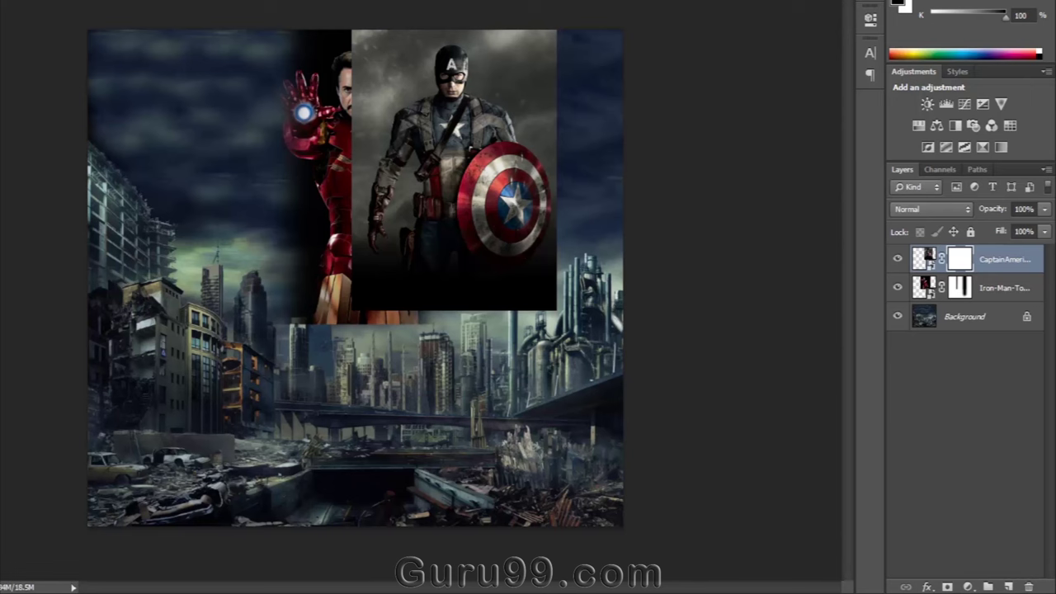
pyautogui.moveTo(556, 16)
pyautogui.mouseDown()
pyautogui.moveTo(581, 42)
pyautogui.moveTo(532, 334)
pyautogui.mouseUp()
pyautogui.moveTo(333, 28)
pyautogui.mouseDown()
pyautogui.moveTo(334, 319)
pyautogui.moveTo(382, 11)
pyautogui.moveTo(353, 382)
pyautogui.moveTo(358, 340)
pyautogui.moveTo(331, 412)
pyautogui.mouseUp()
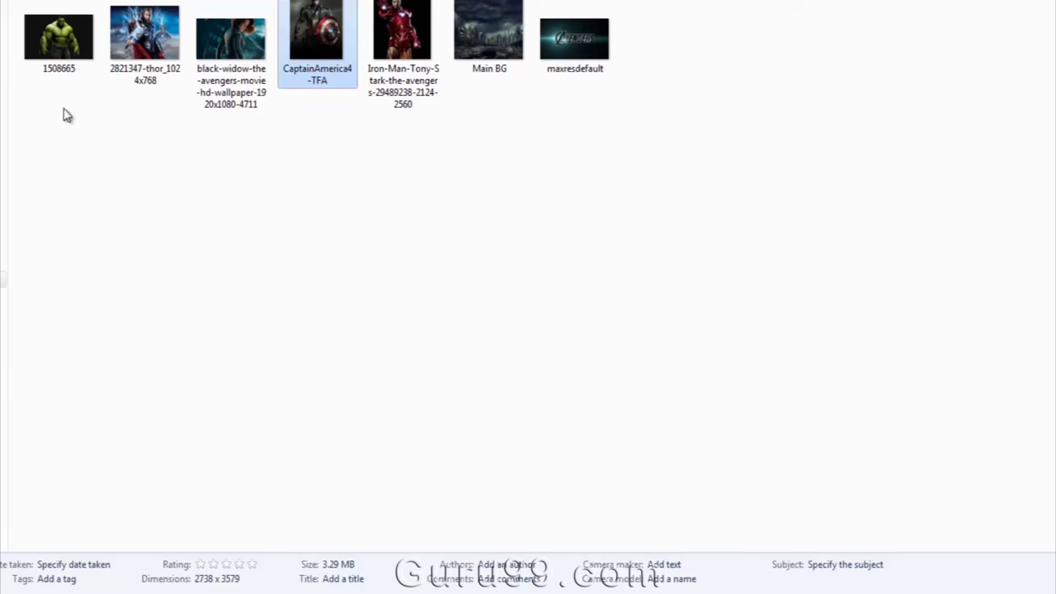
# Step: Place the Hulk image 1508665 and scale it so the figure stands in the canvas's upper-right corner
pyautogui.moveTo(59, 46); pyautogui.dragTo(604, 117)
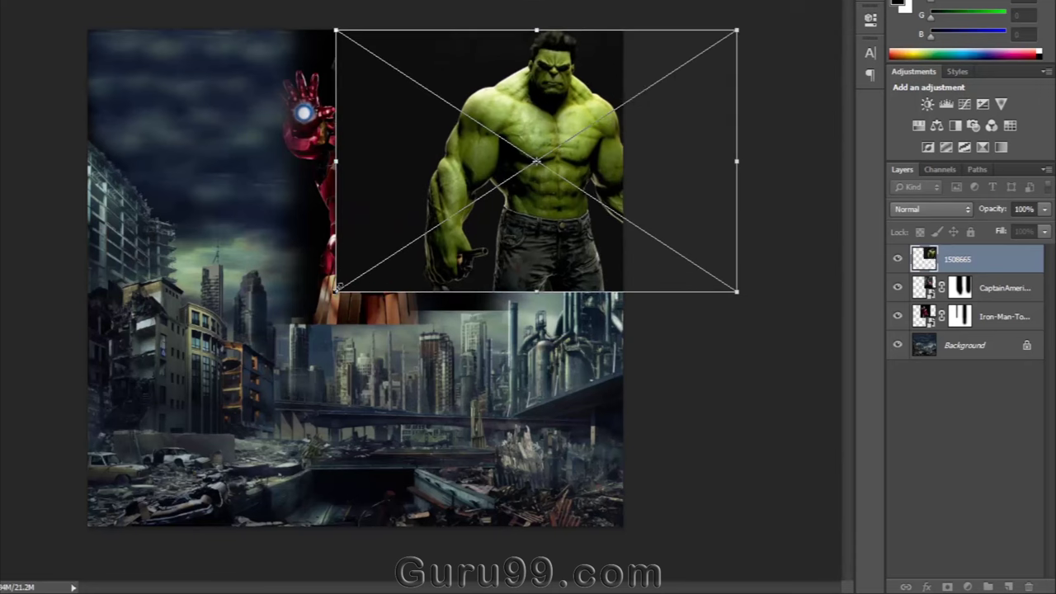
pyautogui.moveTo(334, 292); pyautogui.dragTo(346, 285)
pyautogui.moveTo(736, 286); pyautogui.dragTo(764, 302)
pyautogui.moveTo(346, 302); pyautogui.dragTo(361, 293)
pyautogui.press('Return')
# Step: Add a mask to the Hulk layer and paint out the dark background beside the figure facing Captain America
pyautogui.click(947, 587)
pyautogui.press('b')
pyautogui.moveTo(377, 24); pyautogui.dragTo(460, 8)
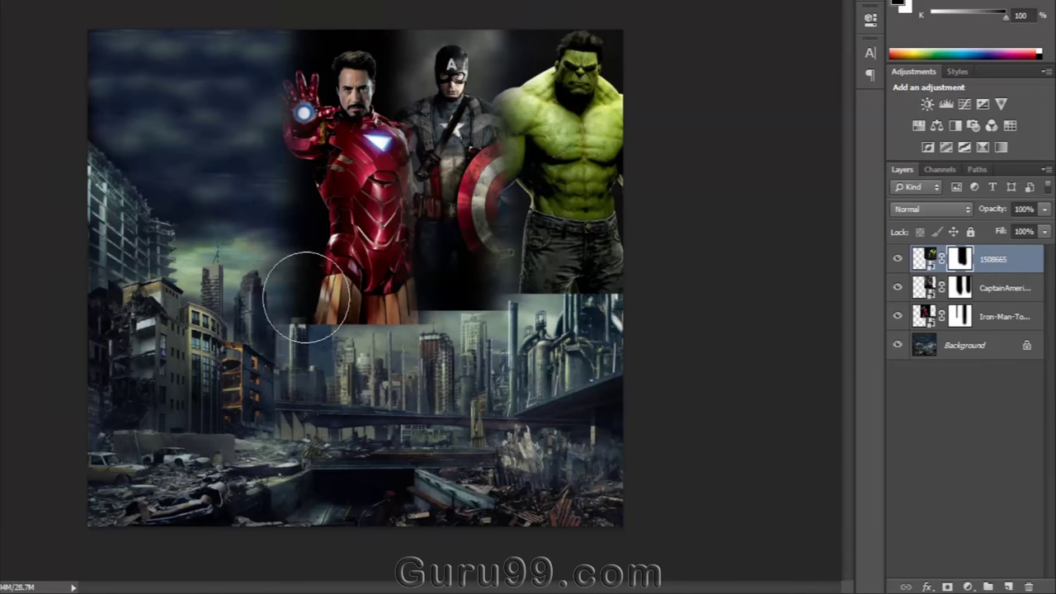
# Step: Place the 2821347-thor image, scaled to fit the canvas's upper-left area beside Iron Man
pyautogui.moveTo(356, 278); pyautogui.dragTo(250, 142)
pyautogui.moveTo(107, 255)
pyautogui.mouseDown()
pyautogui.moveTo(63, 289)
pyautogui.moveTo(124, 282)
pyautogui.mouseUp()
pyautogui.press('Return')
# Step: Add a mask to the Thor layer and paint out the background on both sides of the figure
pyautogui.click(947, 586)
pyautogui.press('b')
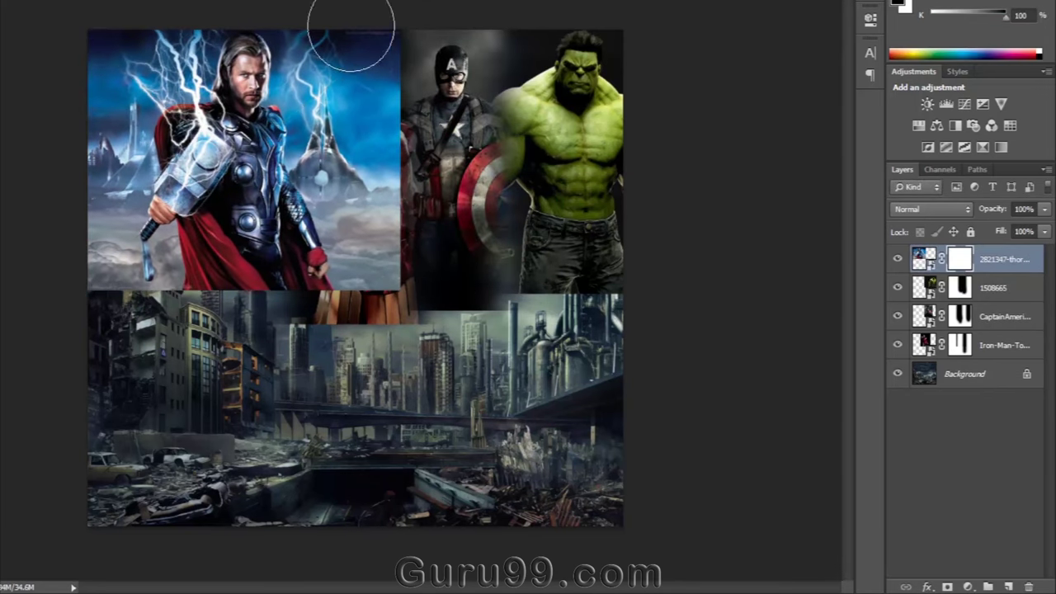
pyautogui.moveTo(354, 33); pyautogui.dragTo(417, 338)
pyautogui.moveTo(94, 42); pyautogui.dragTo(118, 318)
# Step: Enlarge the masked Thor layer slightly with Free Transform
pyautogui.hotkey('ctrl', 't')
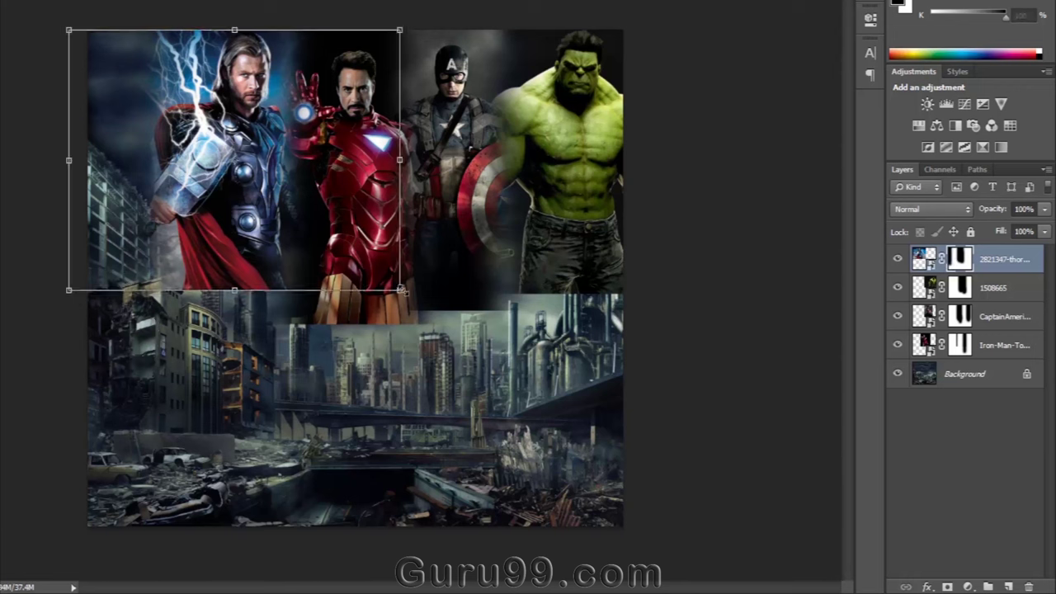
pyautogui.moveTo(401, 294); pyautogui.dragTo(427, 308)
pyautogui.press('Return')
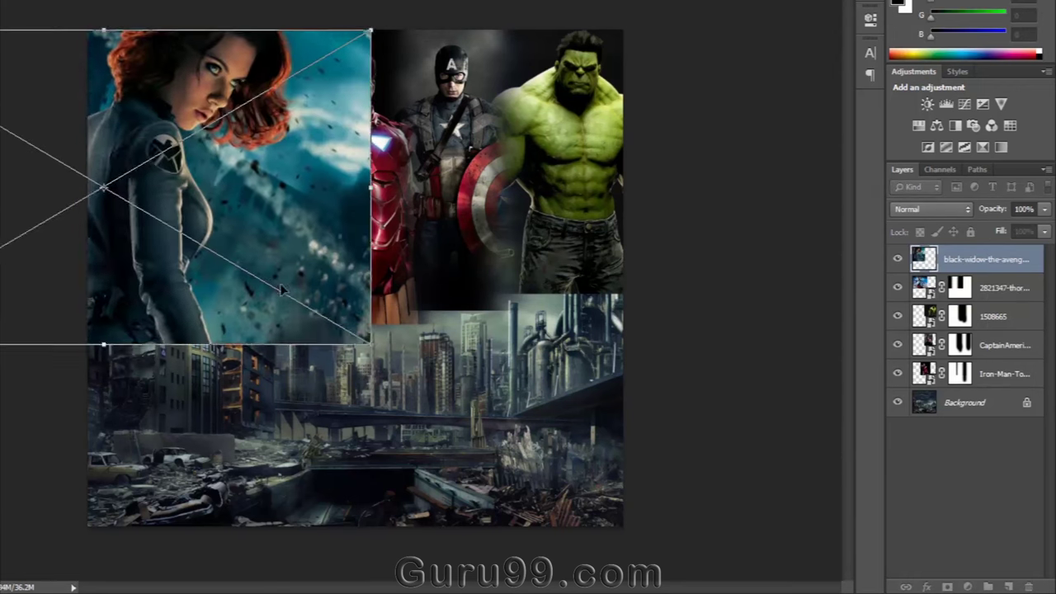
# Step: Scale down the placed Black Widow image in the canvas's upper-left corner and mask out the background beside her
pyautogui.moveTo(373, 347); pyautogui.dragTo(312, 278)
pyautogui.press('Return')
pyautogui.click(947, 586)
pyautogui.moveTo(276, 31)
pyautogui.mouseDown()
pyautogui.moveTo(257, 236)
pyautogui.moveTo(211, 169)
pyautogui.moveTo(210, 336)
pyautogui.mouseUp()
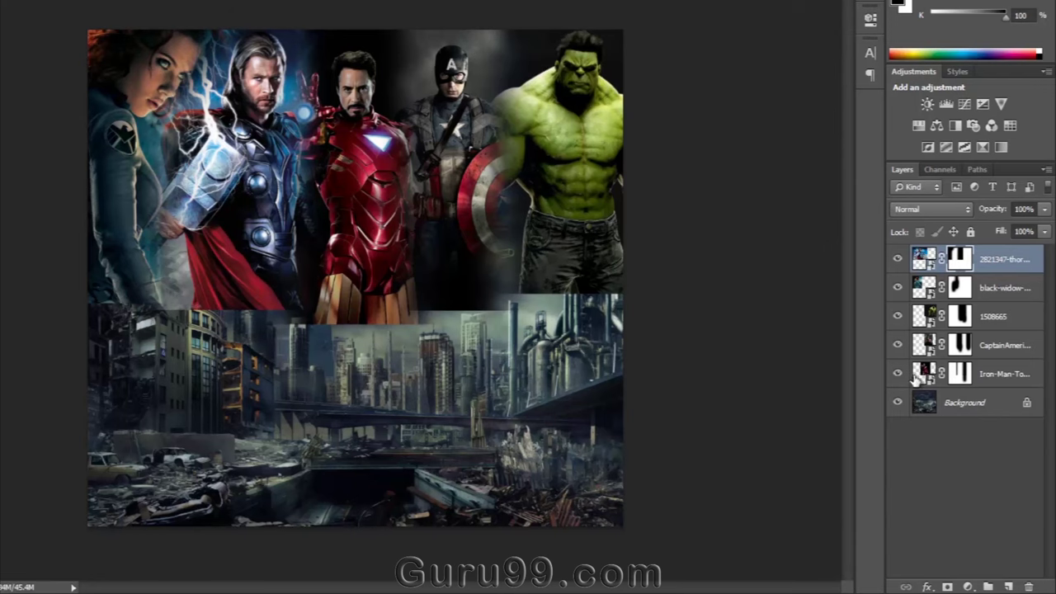
# Step: Move the Iron Man layer to the top of the layer stack and fade its lower edge into the city on its mask
pyautogui.moveTo(916, 365); pyautogui.dragTo(914, 259)
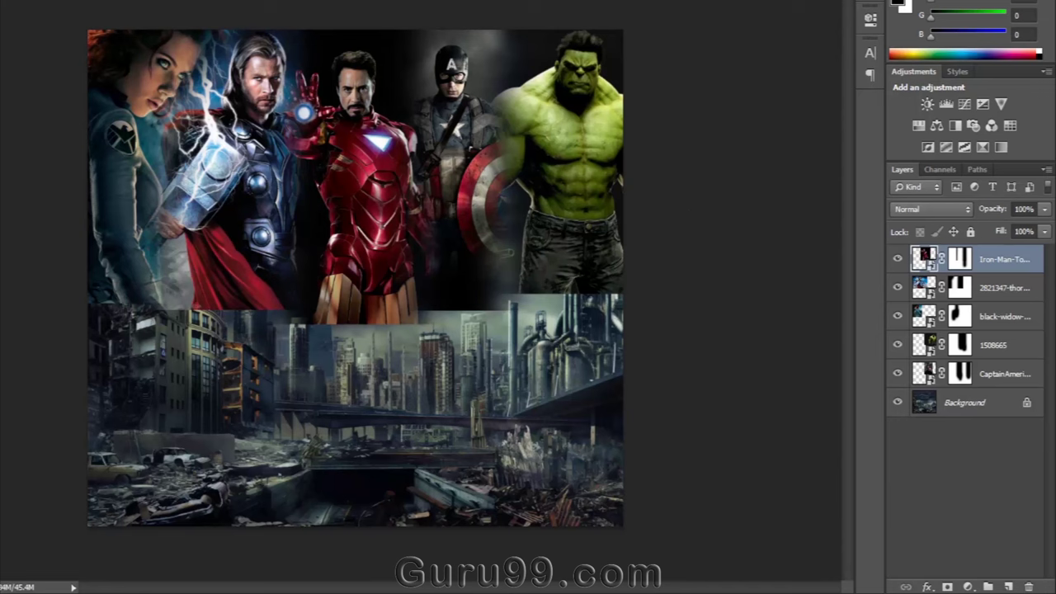
pyautogui.click(959, 259)
pyautogui.moveTo(403, 353); pyautogui.dragTo(308, 362)
# Step: Paint on the Thor, Black Widow, Hulk and Captain America masks to fade their lower edges into the city skyline
pyautogui.click(959, 288)
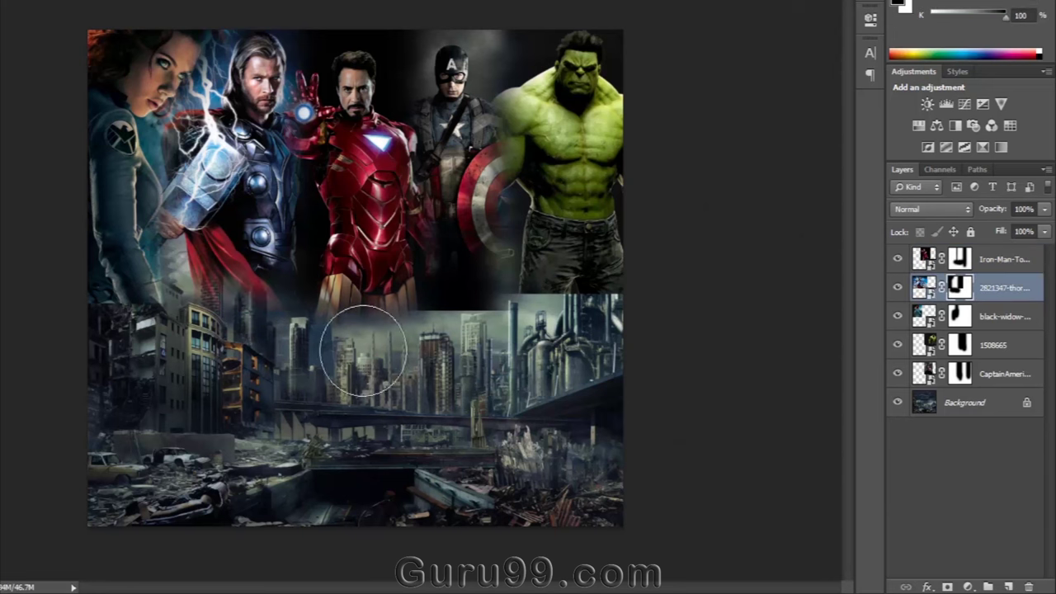
pyautogui.click(957, 319)
pyautogui.moveTo(99, 330)
pyautogui.mouseDown()
pyautogui.moveTo(90, 295)
pyautogui.moveTo(123, 278)
pyautogui.moveTo(126, 264)
pyautogui.mouseUp()
pyautogui.click(959, 345)
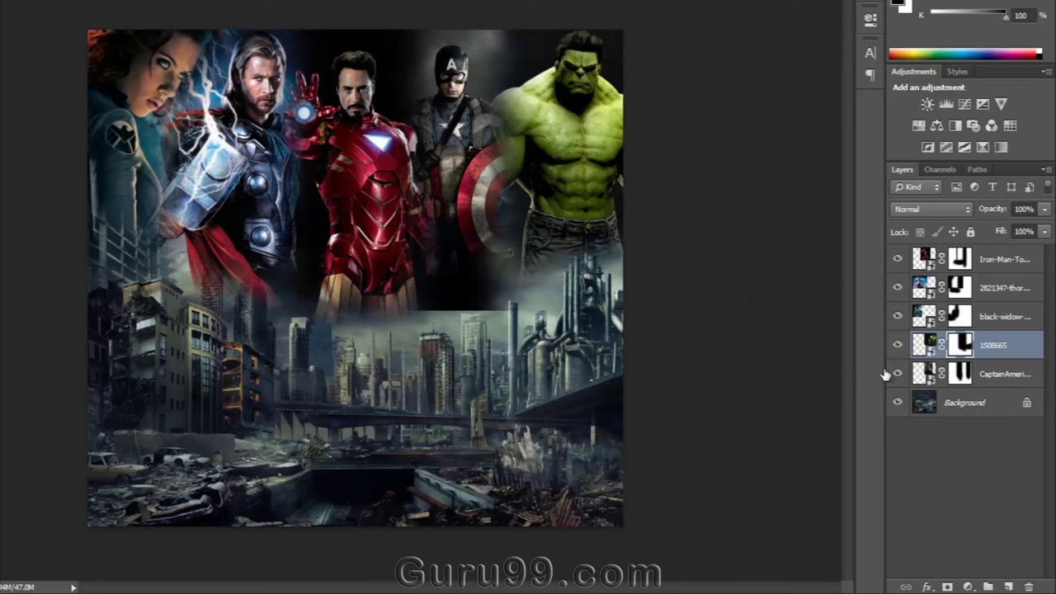
pyautogui.click(959, 373)
pyautogui.moveTo(448, 347)
pyautogui.mouseDown()
pyautogui.moveTo(497, 328)
pyautogui.moveTo(544, 347)
pyautogui.moveTo(517, 357)
pyautogui.moveTo(563, 357)
pyautogui.mouseUp()
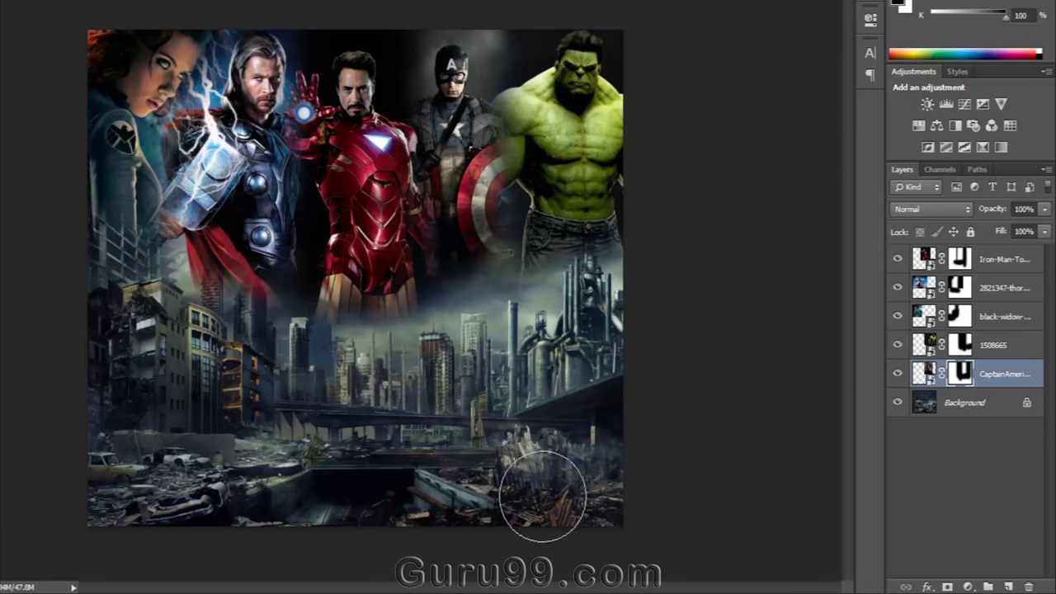
pyautogui.click(959, 258)
pyautogui.hotkey('ctrl', 'g')
pyautogui.hotkey('ctrl', 'z')
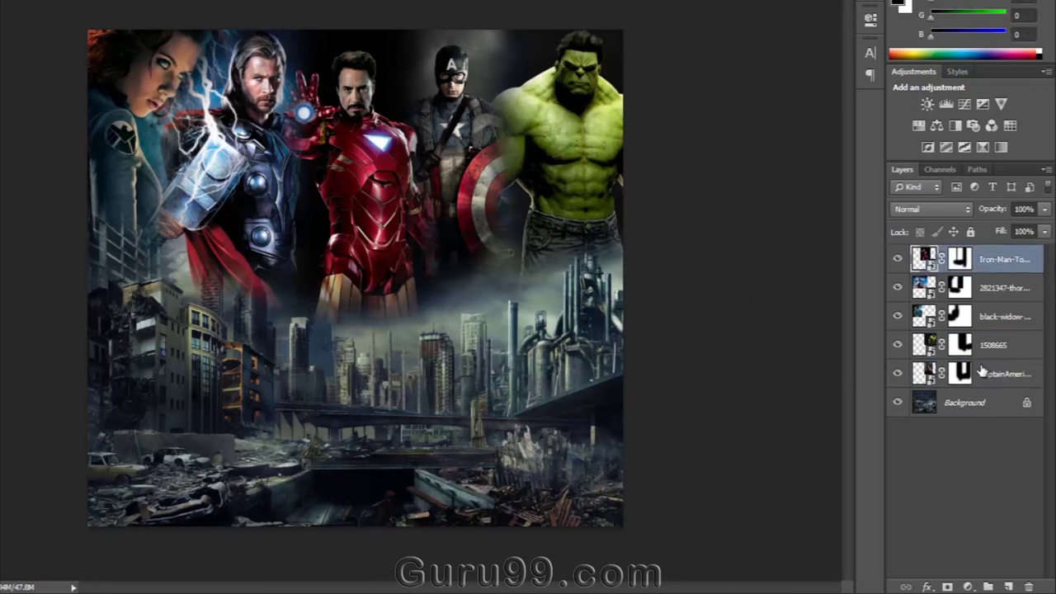
pyautogui.keyDown('shift'); pyautogui.click(999, 376); pyautogui.keyUp('shift')
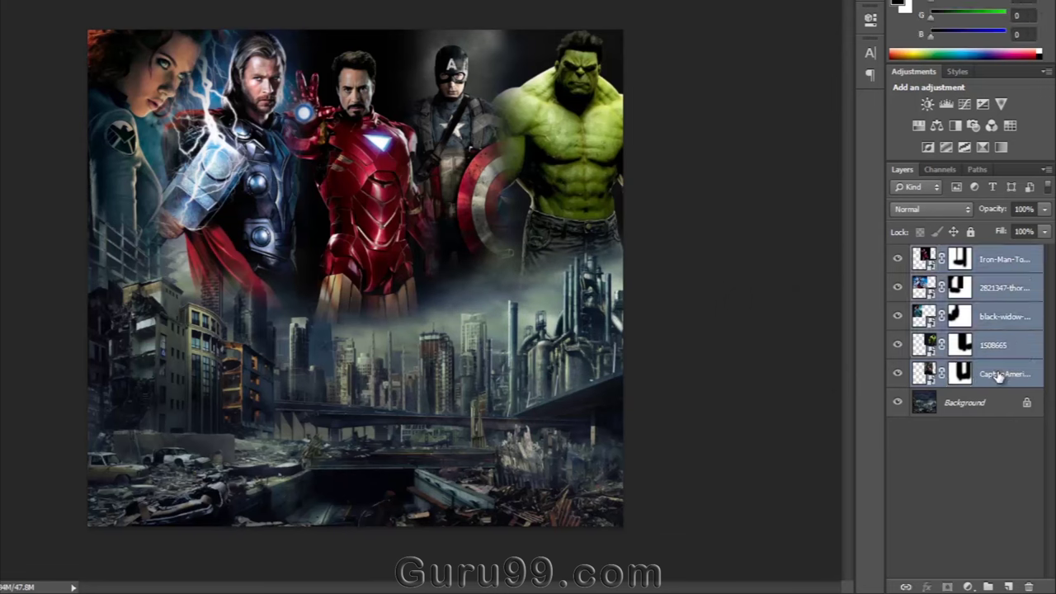
pyautogui.click(974, 455)
# Step: Group the five hero layers and set the group's blend mode to Screen
pyautogui.click(991, 288)
pyautogui.click(990, 260)
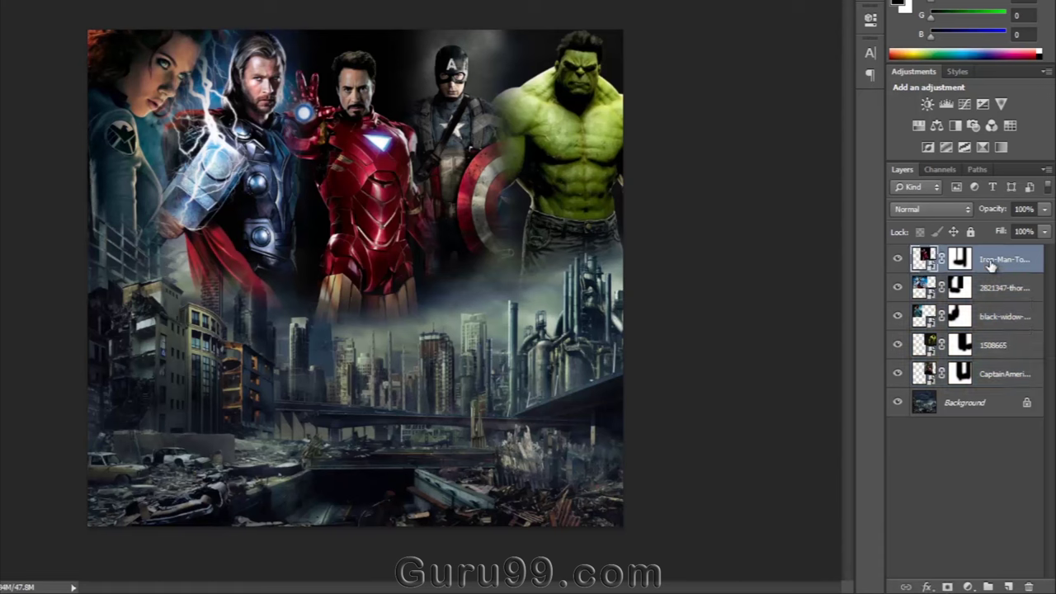
pyautogui.keyDown('shift'); pyautogui.click(1006, 378); pyautogui.keyUp('shift')
pyautogui.hotkey('ctrl', 'g')
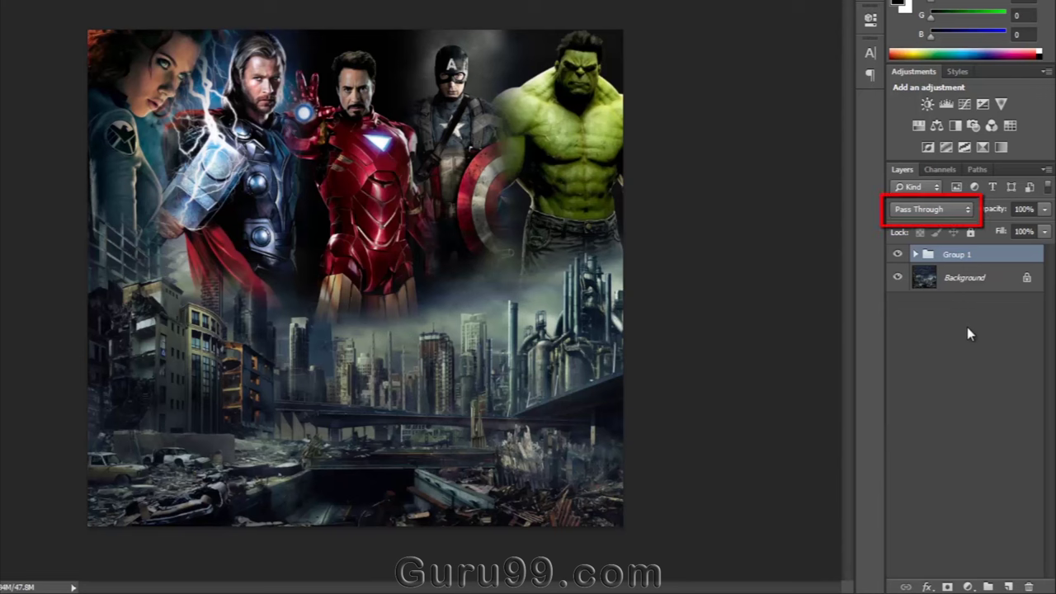
pyautogui.click(933, 210)
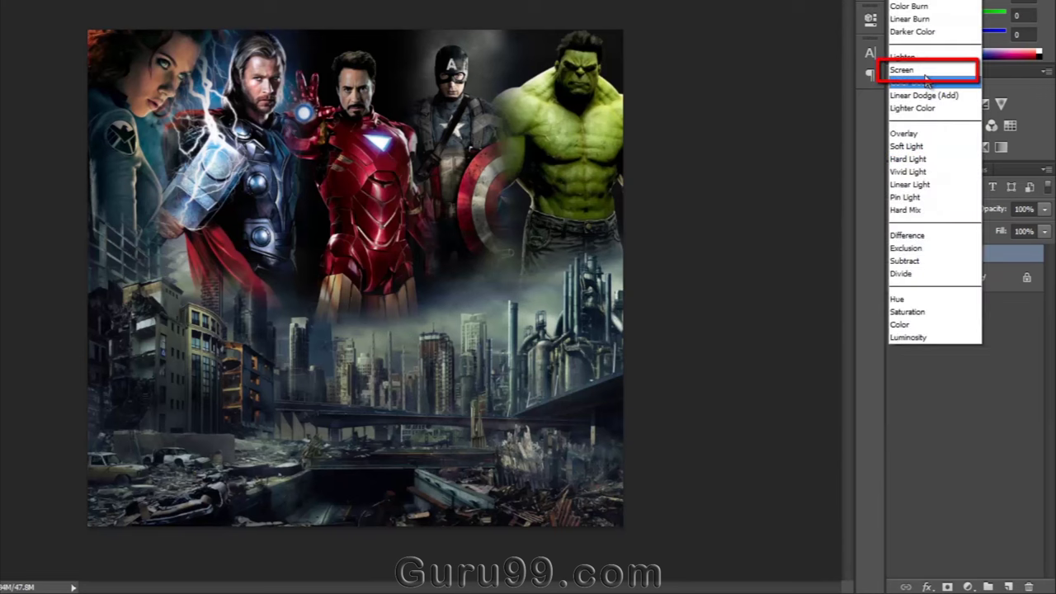
pyautogui.click(924, 73)
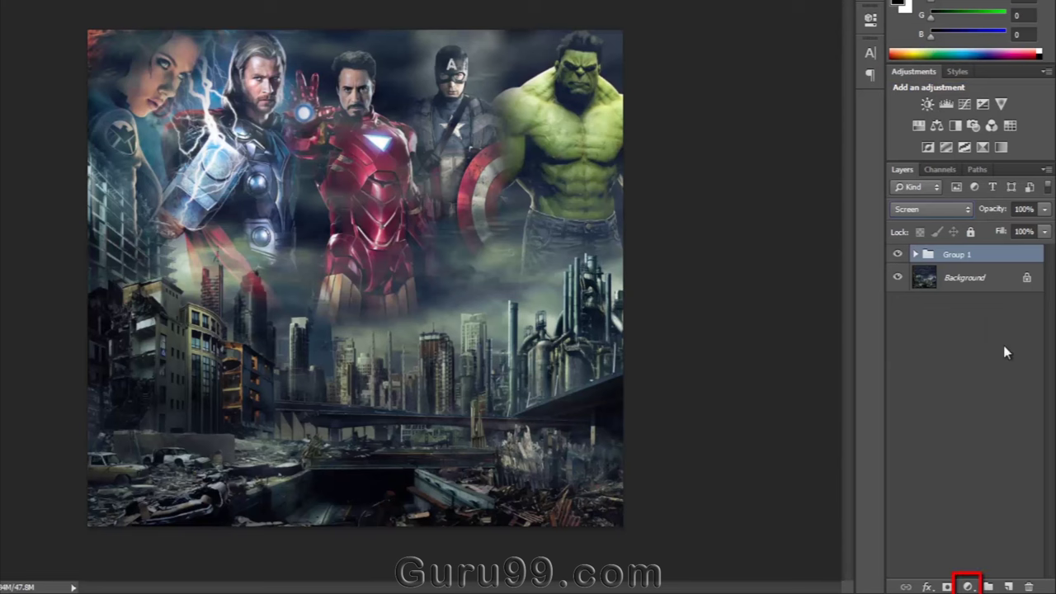
# Step: Add a Curves adjustment layer above the group and shape an S-curve that brightens highlights and darkens shadows
pyautogui.click(971, 584)
pyautogui.click(940, 333)
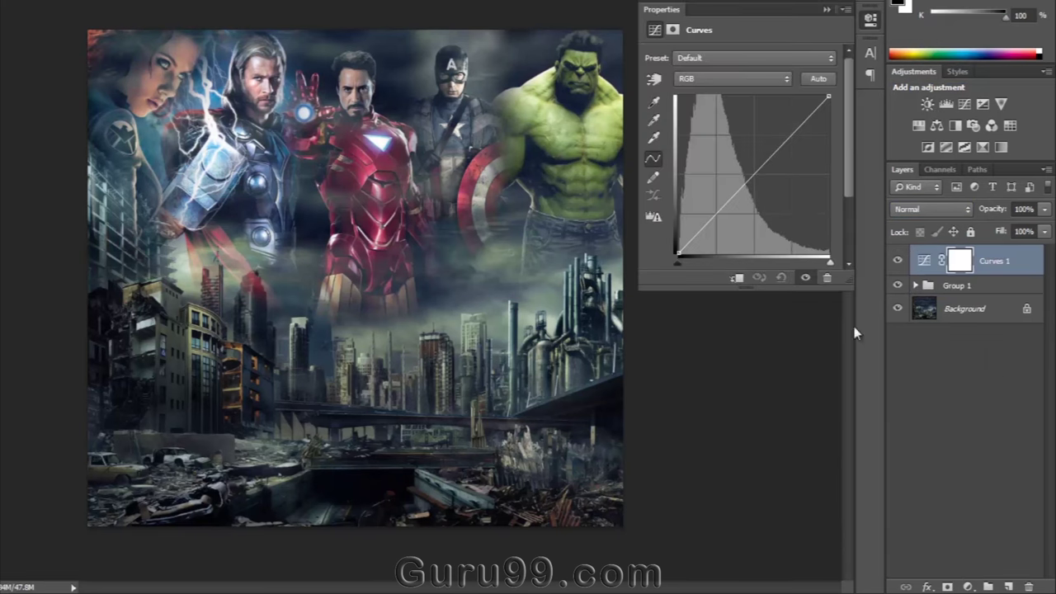
pyautogui.moveTo(780, 154); pyautogui.dragTo(774, 137)
pyautogui.moveTo(737, 183); pyautogui.dragTo(735, 202)
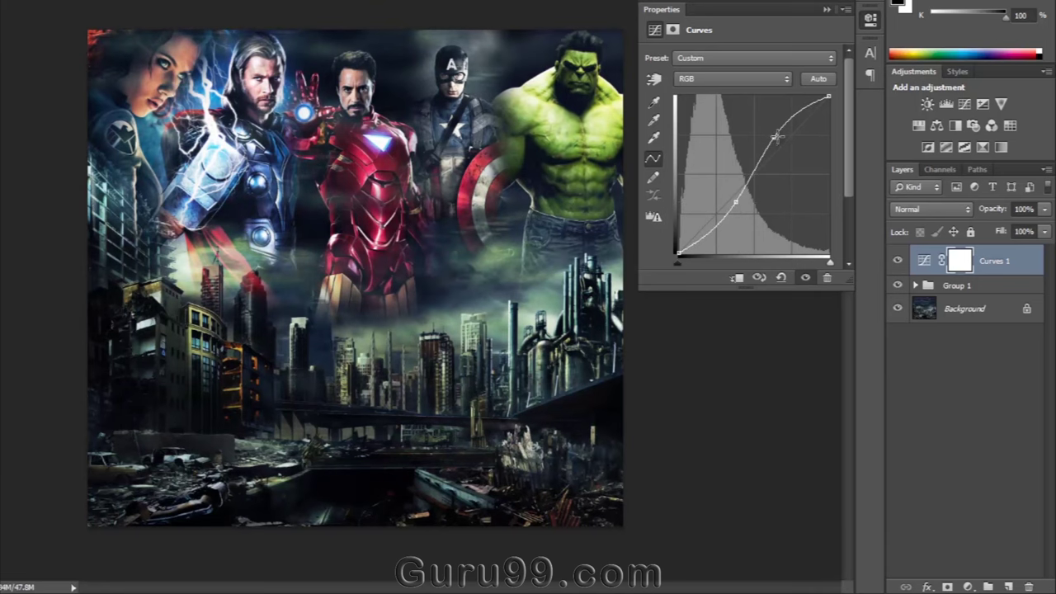
pyautogui.click(826, 10)
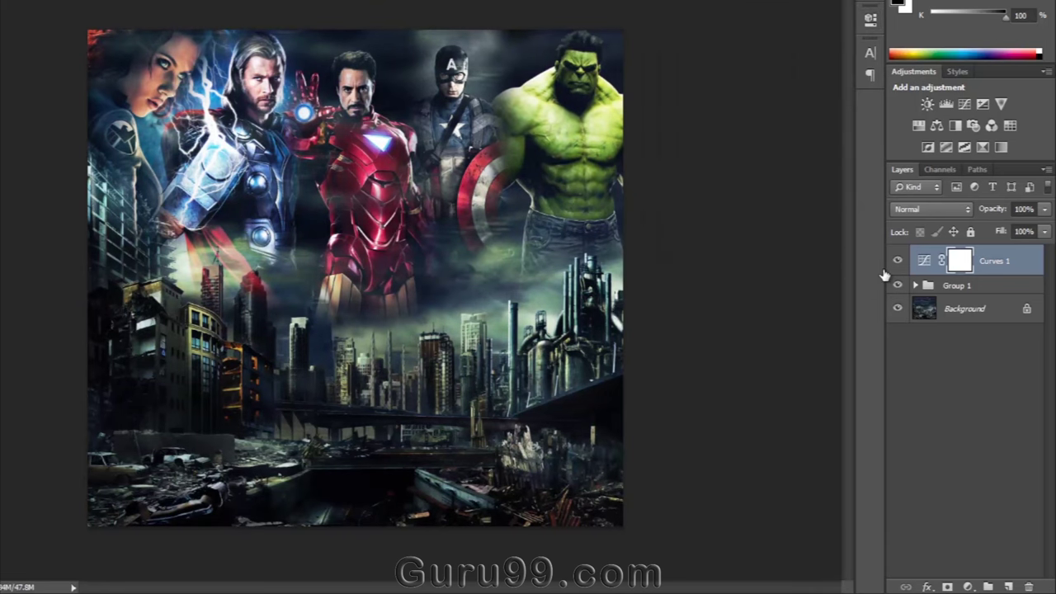
# Step: Place the maxresdefault Avengers logo image above the Curves layer, scaled to the canvas width, and shift it down about 5.5 cm
pyautogui.click(946, 377)
pyautogui.hotkey('alt', 'Tab')
pyautogui.moveTo(570, 33); pyautogui.dragTo(388, 279)
pyautogui.moveTo(536, 281); pyautogui.dragTo(624, 277)
pyautogui.moveTo(357, 173); pyautogui.dragTo(356, 171)
pyautogui.press('Return')
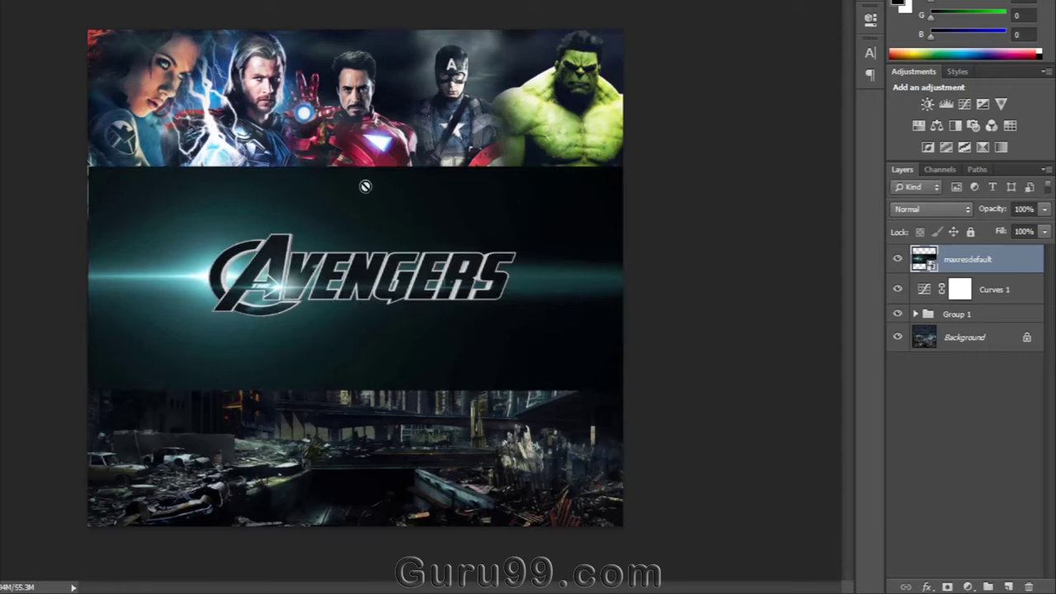
pyautogui.moveTo(364, 214); pyautogui.dragTo(363, 260)
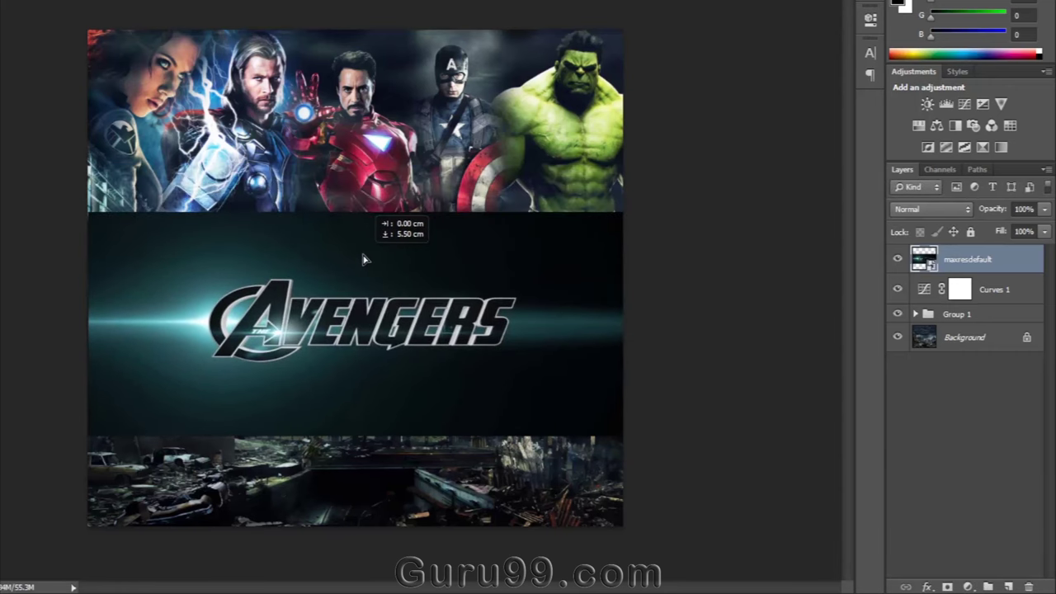
# Step: Add a layer mask to the maxresdefault logo layer and paint it black above and below the lettering to blend the logo into the poster
pyautogui.click(953, 583)
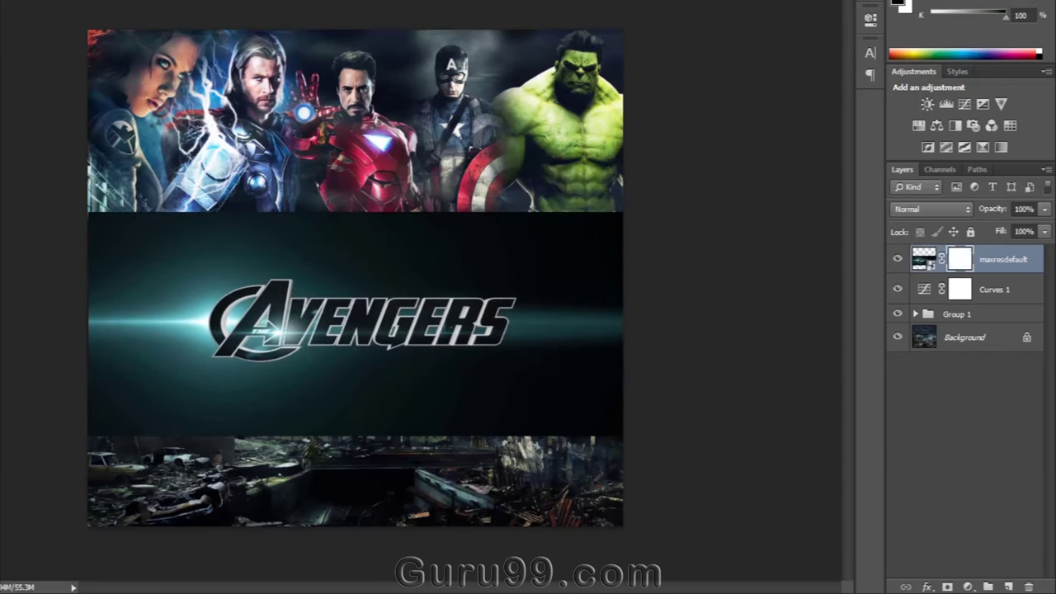
pyautogui.moveTo(658, 224)
pyautogui.mouseDown()
pyautogui.moveTo(523, 236)
pyautogui.moveTo(165, 189)
pyautogui.moveTo(116, 239)
pyautogui.mouseUp()
pyautogui.moveTo(16, 262)
pyautogui.mouseDown()
pyautogui.moveTo(147, 230)
pyautogui.moveTo(296, 218)
pyautogui.moveTo(711, 259)
pyautogui.mouseUp()
pyautogui.moveTo(718, 322)
pyautogui.mouseDown()
pyautogui.moveTo(599, 410)
pyautogui.moveTo(629, 413)
pyautogui.mouseUp()
pyautogui.moveTo(375, 429)
pyautogui.mouseDown()
pyautogui.moveTo(190, 465)
pyautogui.moveTo(81, 429)
pyautogui.moveTo(48, 393)
pyautogui.moveTo(128, 451)
pyautogui.moveTo(66, 406)
pyautogui.moveTo(313, 450)
pyautogui.moveTo(121, 419)
pyautogui.moveTo(86, 400)
pyautogui.moveTo(263, 433)
pyautogui.moveTo(385, 414)
pyautogui.moveTo(422, 428)
pyautogui.moveTo(524, 408)
pyautogui.moveTo(677, 414)
pyautogui.mouseUp()
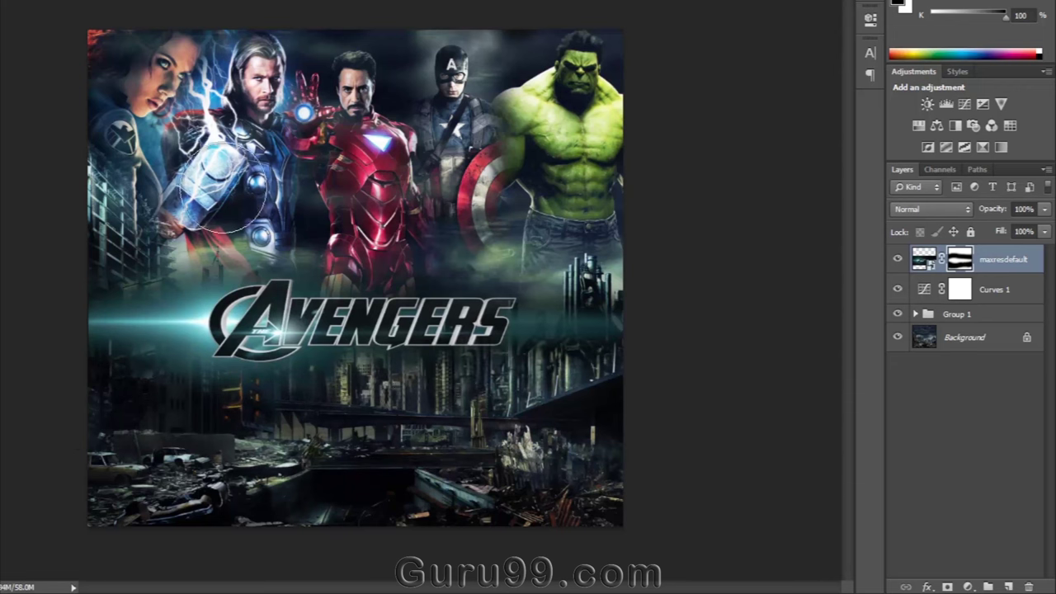
pyautogui.moveTo(193, 257); pyautogui.dragTo(33, 264)
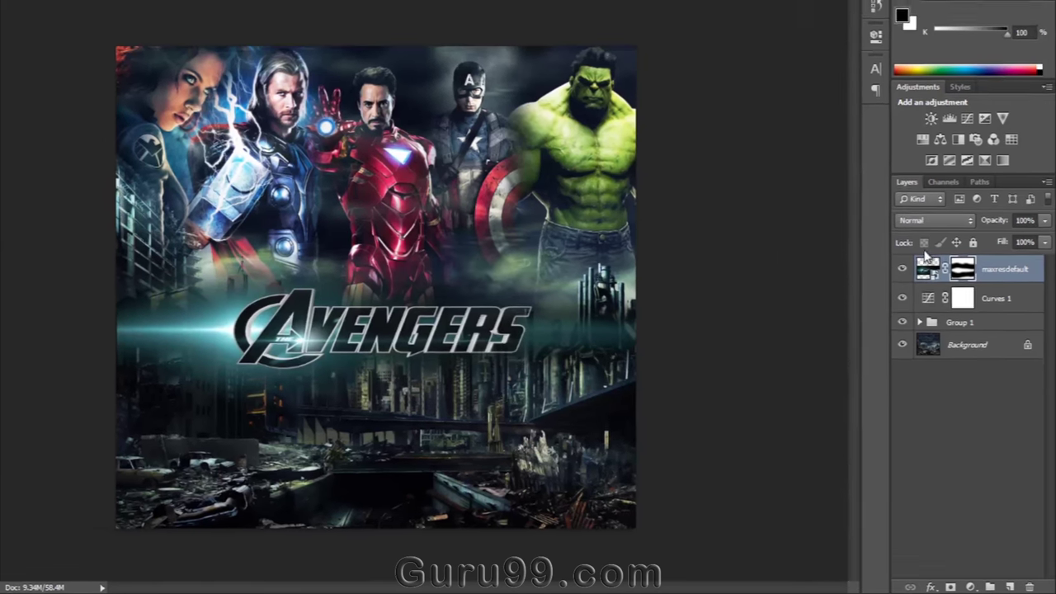
# Step: Set the logo layer's blend mode to Linear Dodge (Add) and move the layer below the Curves 1 adjustment
pyautogui.click(932, 209)
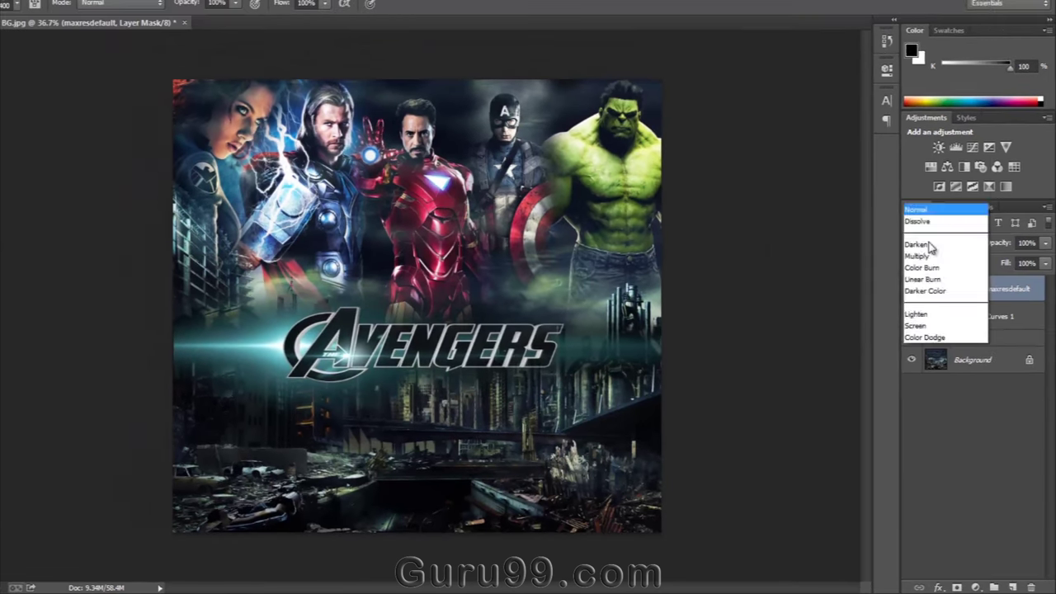
pyautogui.click(911, 33)
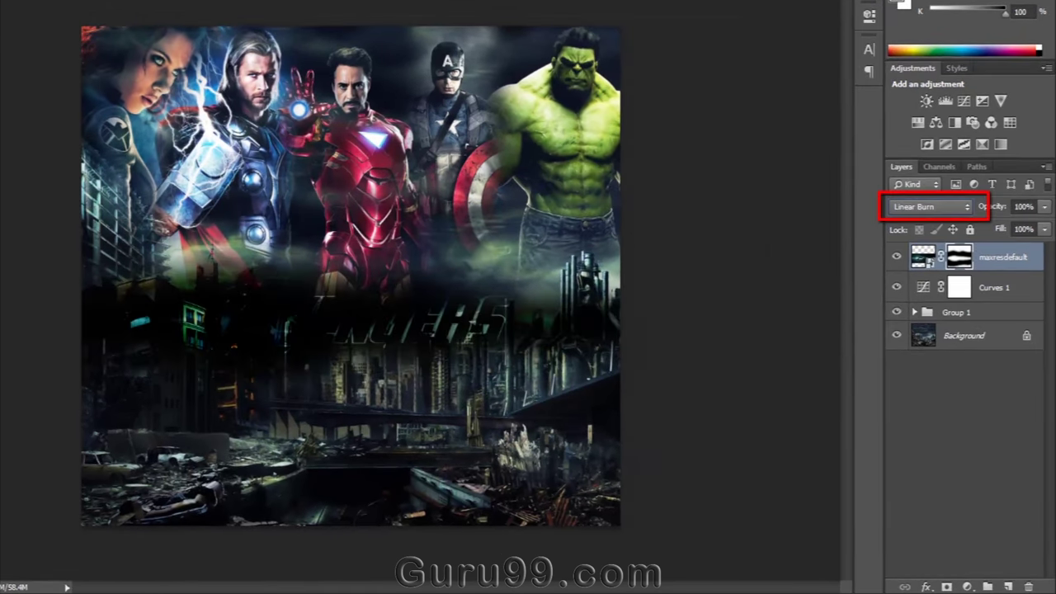
pyautogui.press('Down')
pyautogui.press('Down')
pyautogui.press('Down')
pyautogui.press('Down')
pyautogui.press('Down')
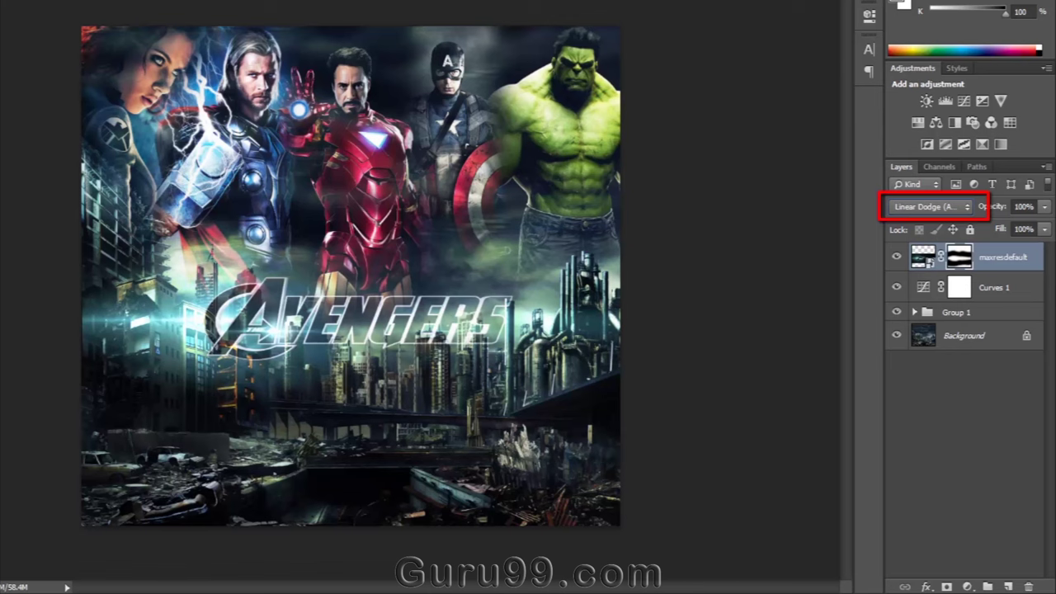
pyautogui.moveTo(922, 257); pyautogui.dragTo(919, 296)
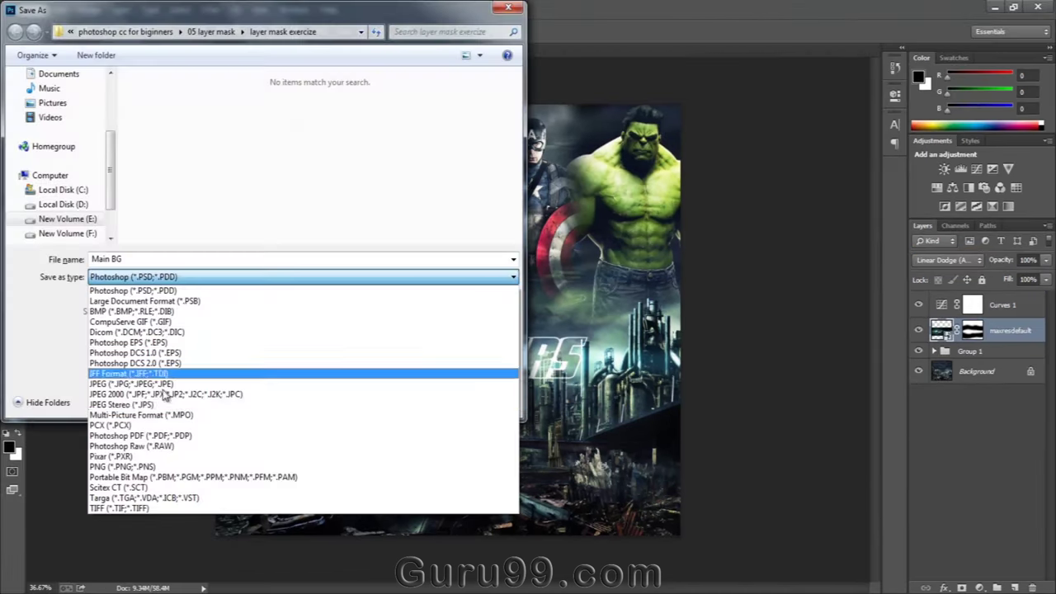
# Step: Save a JPEG copy of the composite as "avengers poster" in the layer mask exercize folder with the default JPEG options
pyautogui.click(124, 437)
pyautogui.click(188, 261)
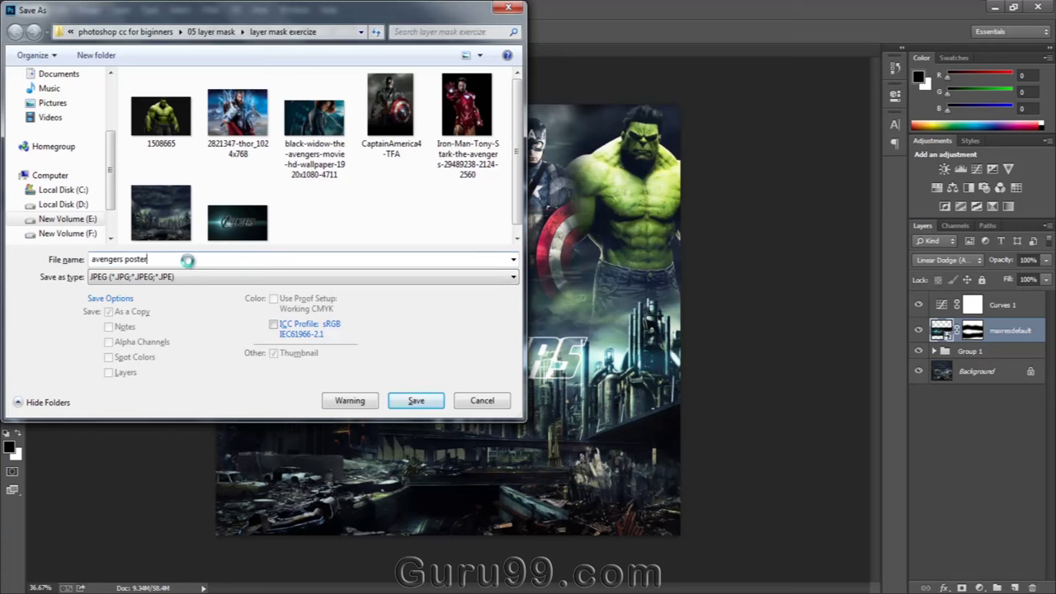
pyautogui.write('avengers poster')
pyautogui.press('Return')
pyautogui.press('Return')
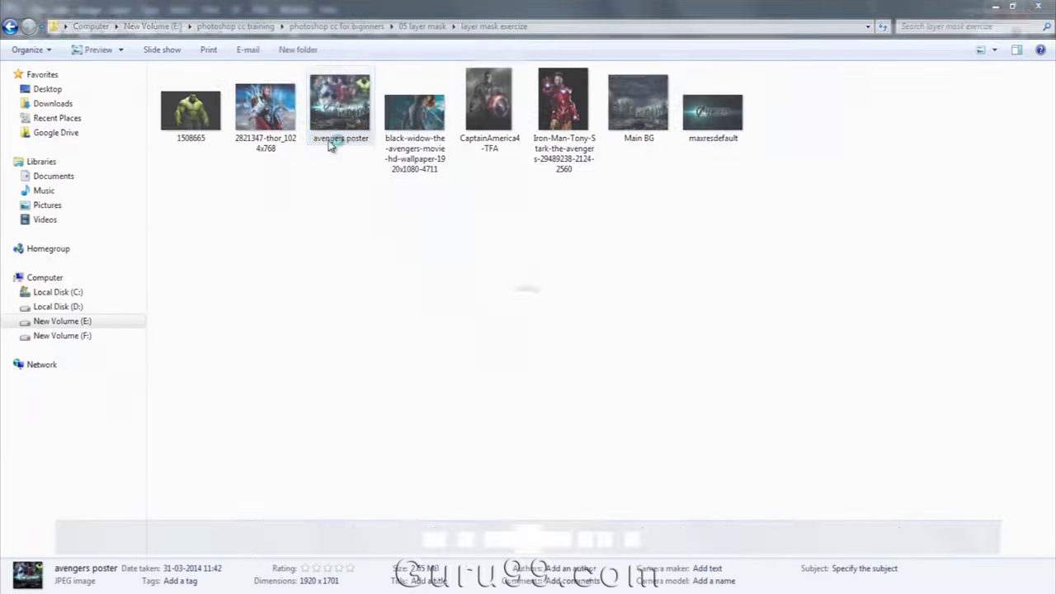
# Step: Open the saved avengers poster image from its folder in the image viewer and show it full screen
pyautogui.doubleClick(329, 145)
pyautogui.click(524, 568)
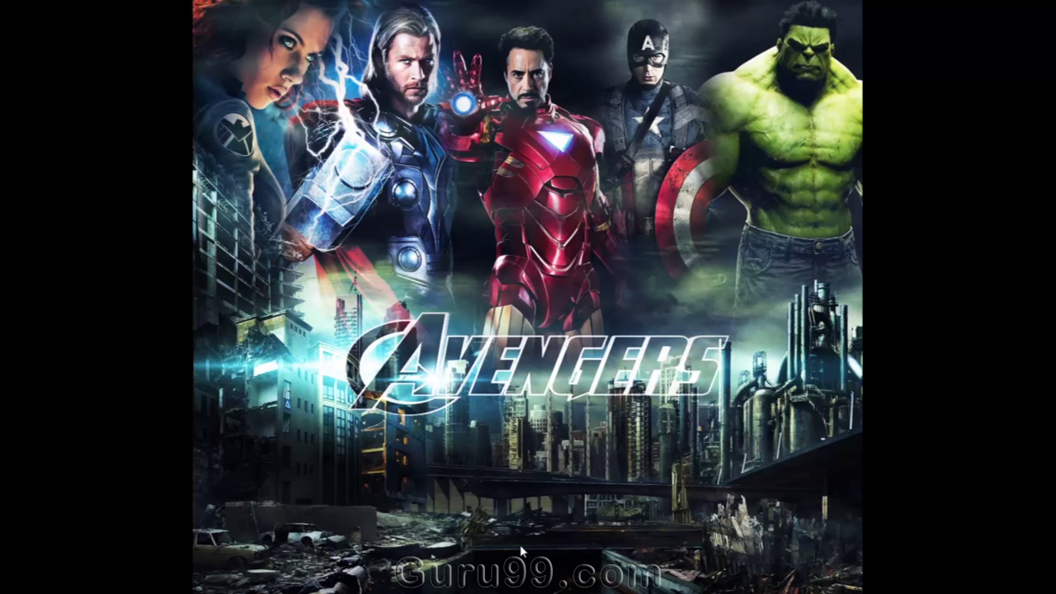